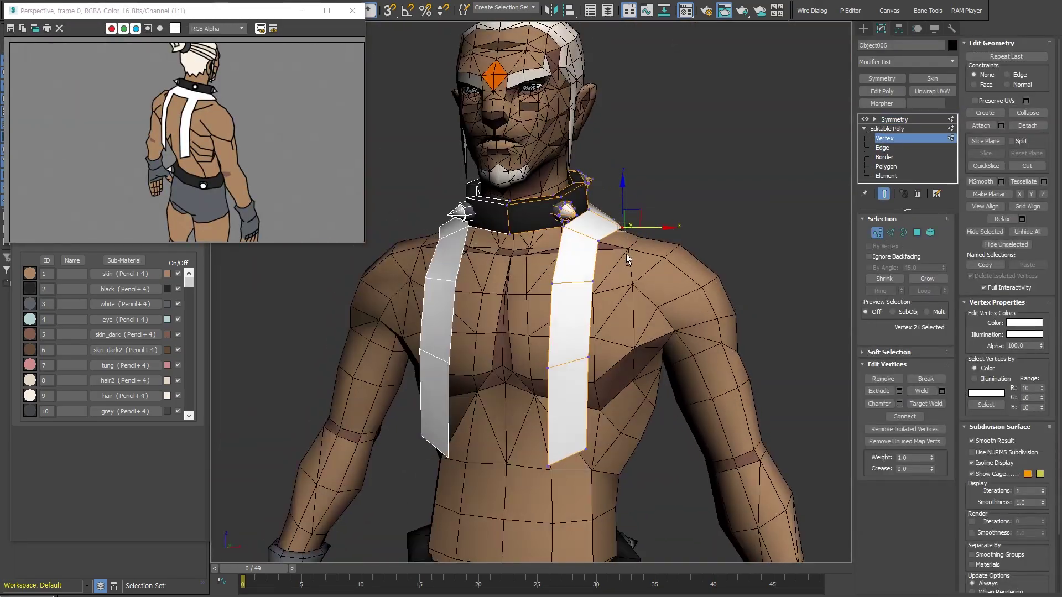
Step: Switch the scarf strap's Editable Poly to edge editing
click(891, 237)
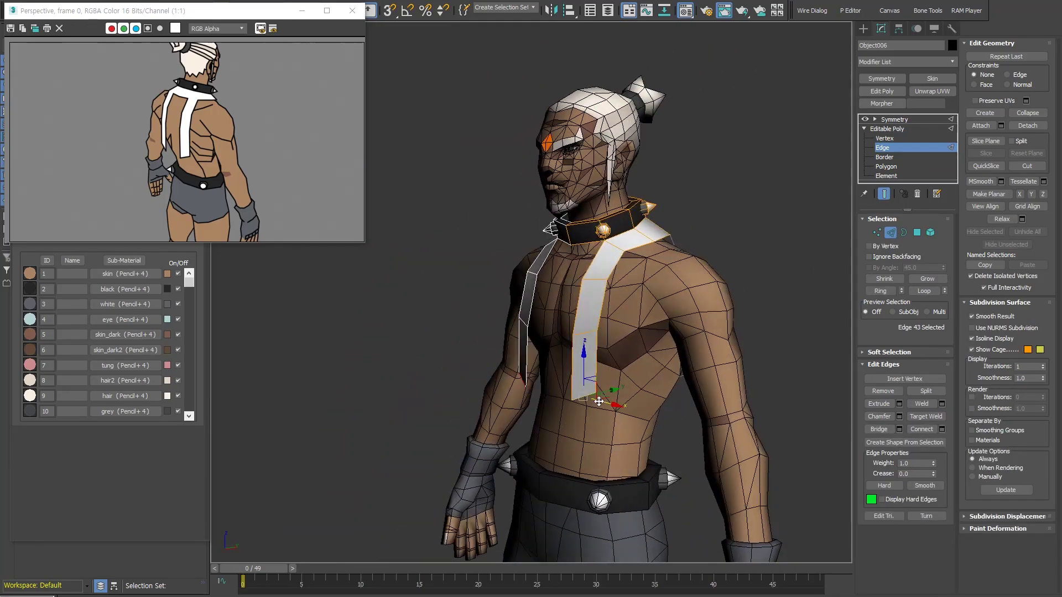
Step: Detach the back strap faces as a new object and convert the collar border to faces
key(4)
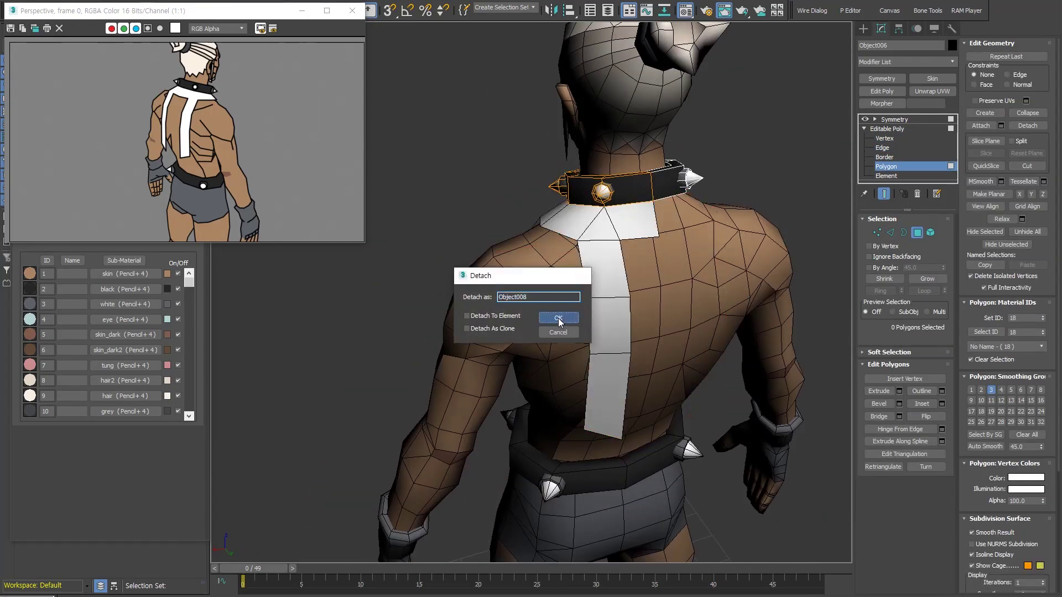
click(559, 319)
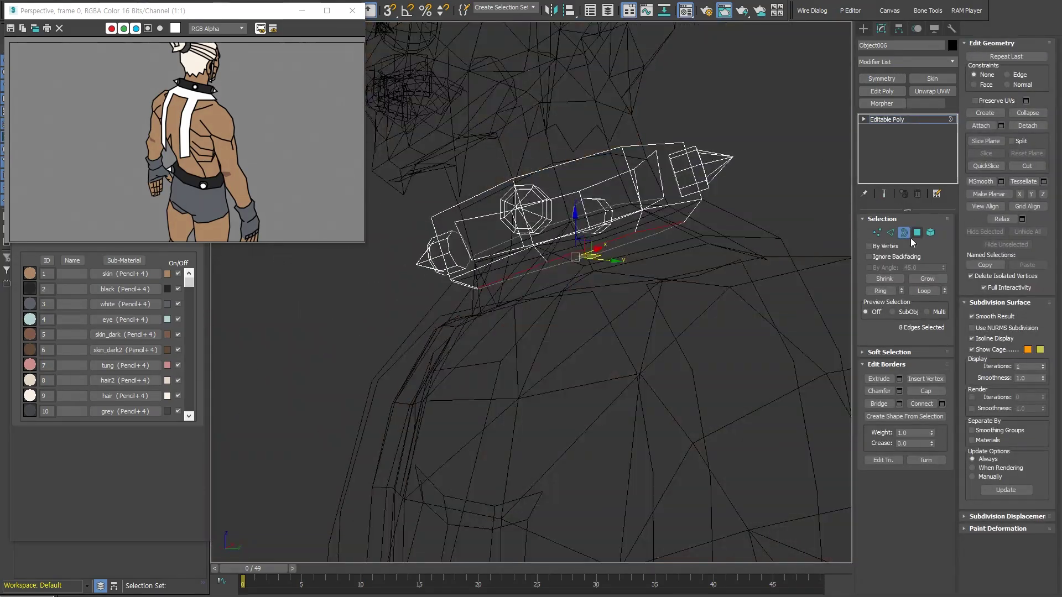
ctrl+click(917, 233)
key(F3)
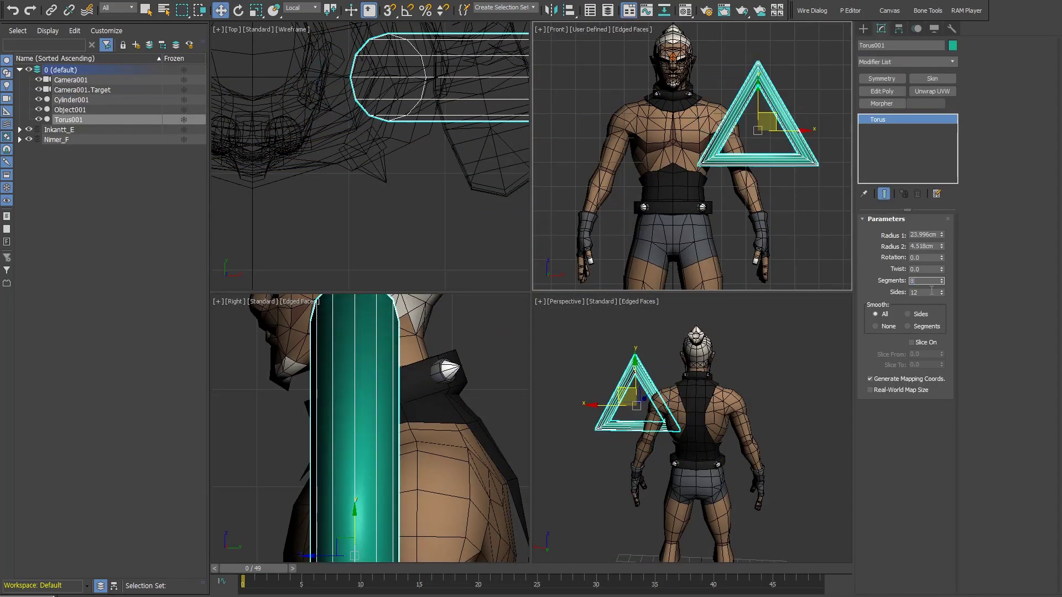
Step: Give the torus 8 segments and 8 sides
key(Tab)
text(8)
key(Return)
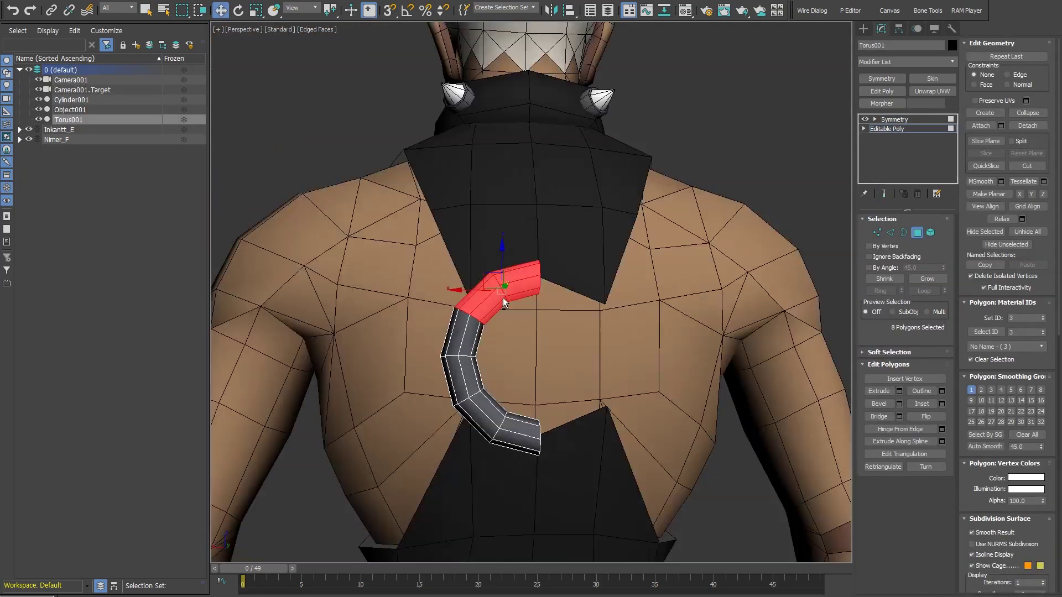
Step: Toggle wireframe while fitting the ring's top vertices to the vest, then exit
key(F3)
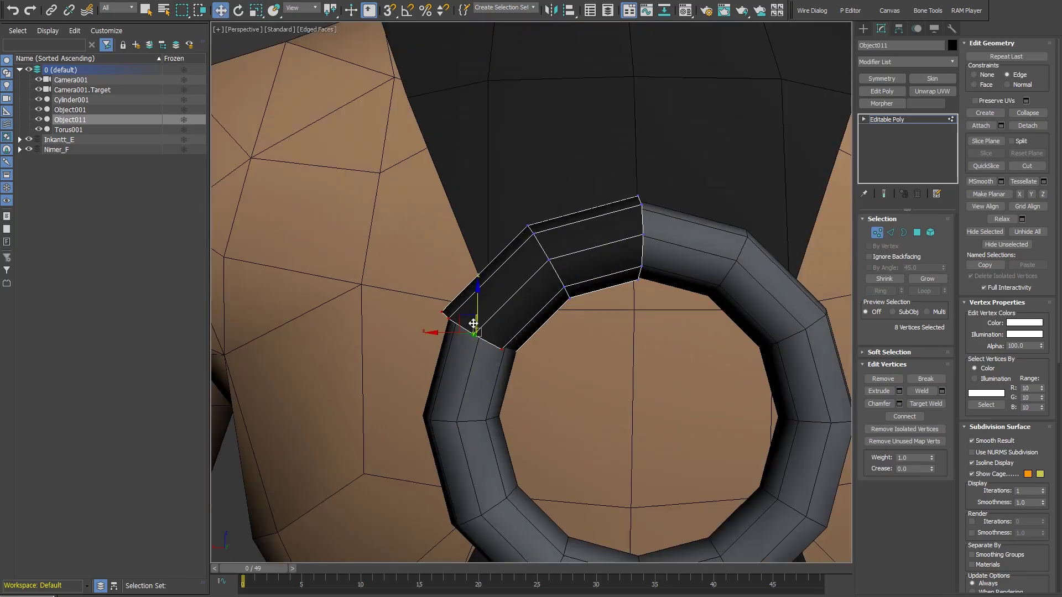
key(F3)
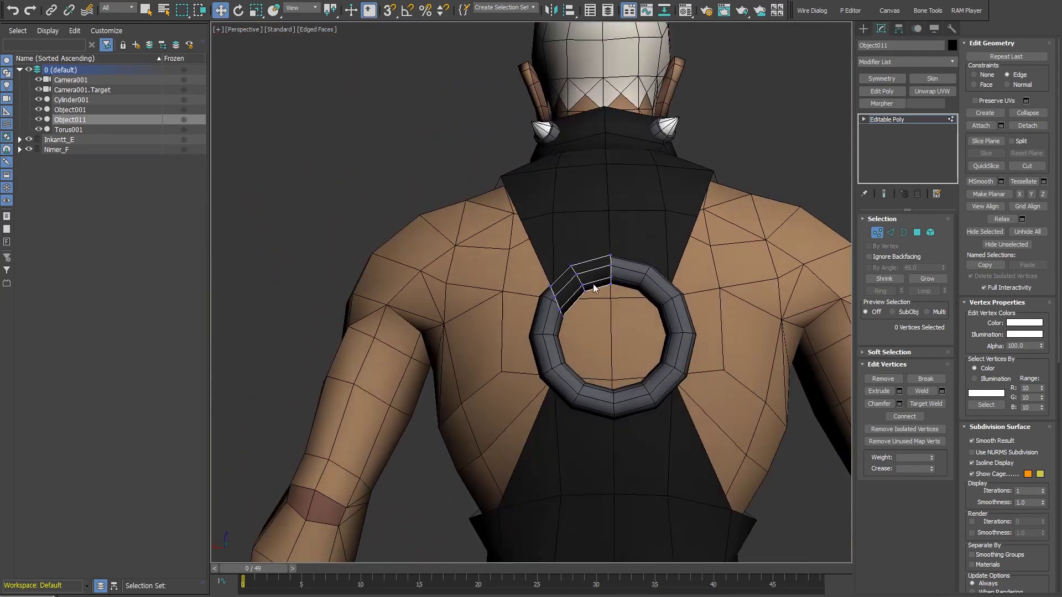
click(884, 79)
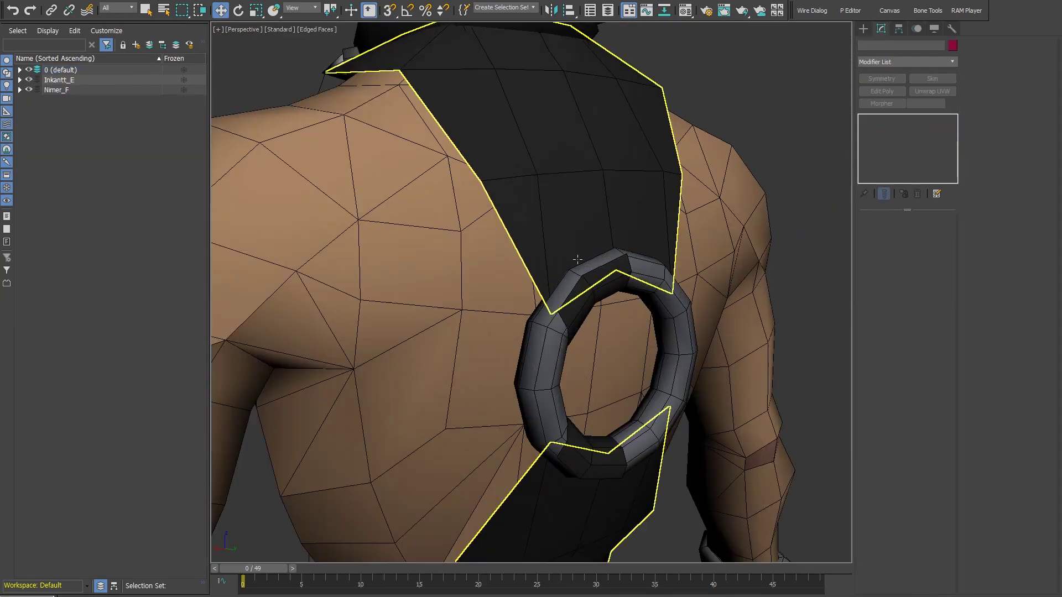
Step: Enable Move with wireframe display and orbit from the collar down to the shoulder band
key(w)
key(F3)
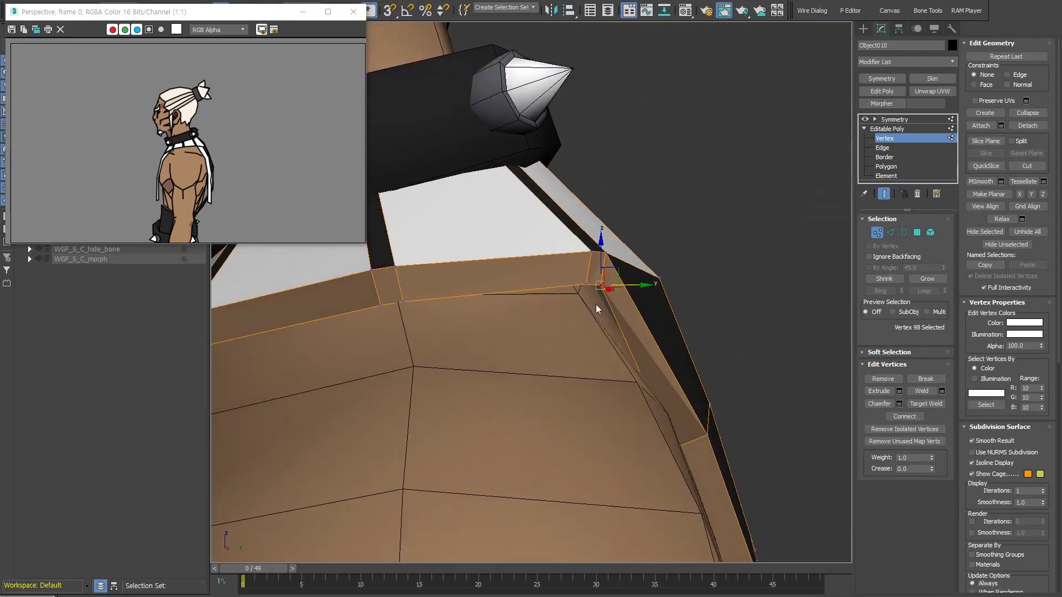
alt+middle_drag(597, 234, 667, 365)
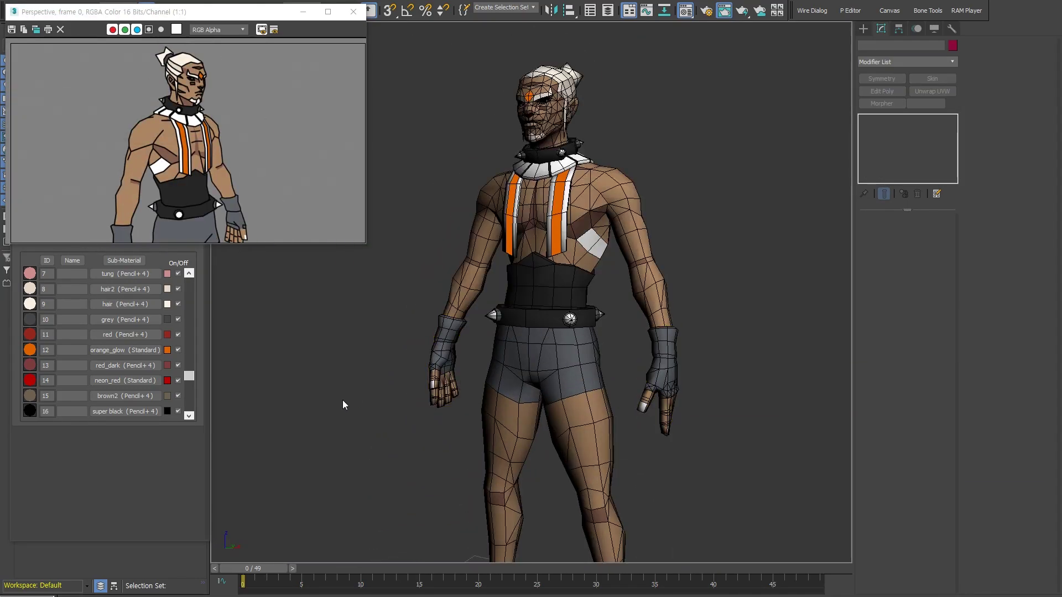
Step: Bring the Material Editor window to the front beside the render
click(190, 379)
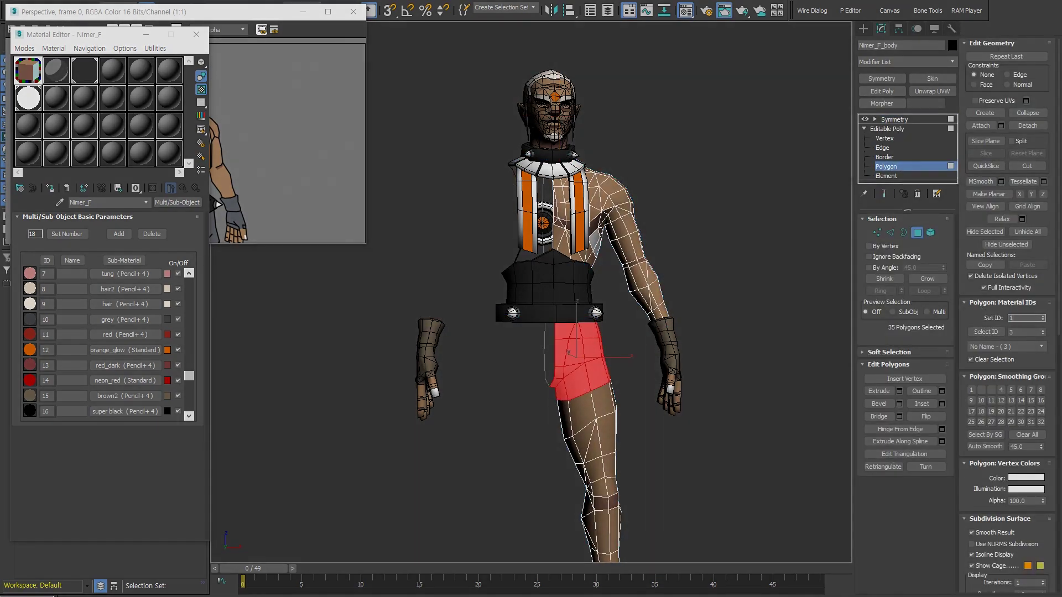